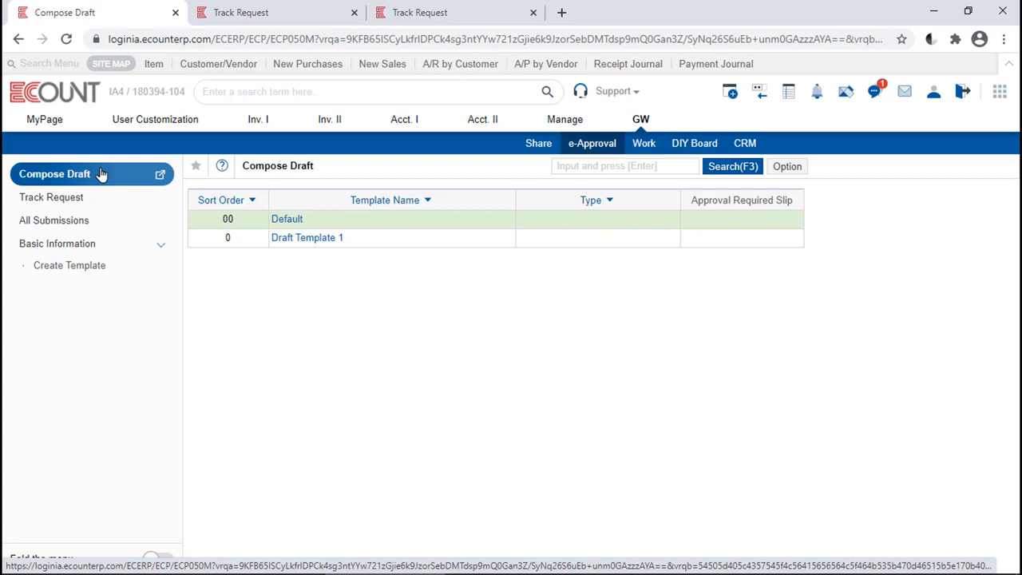
Step: Start a draft from the Default template and open the search for its approval line
{"action": "left_click", "coordinate": [286, 220]}
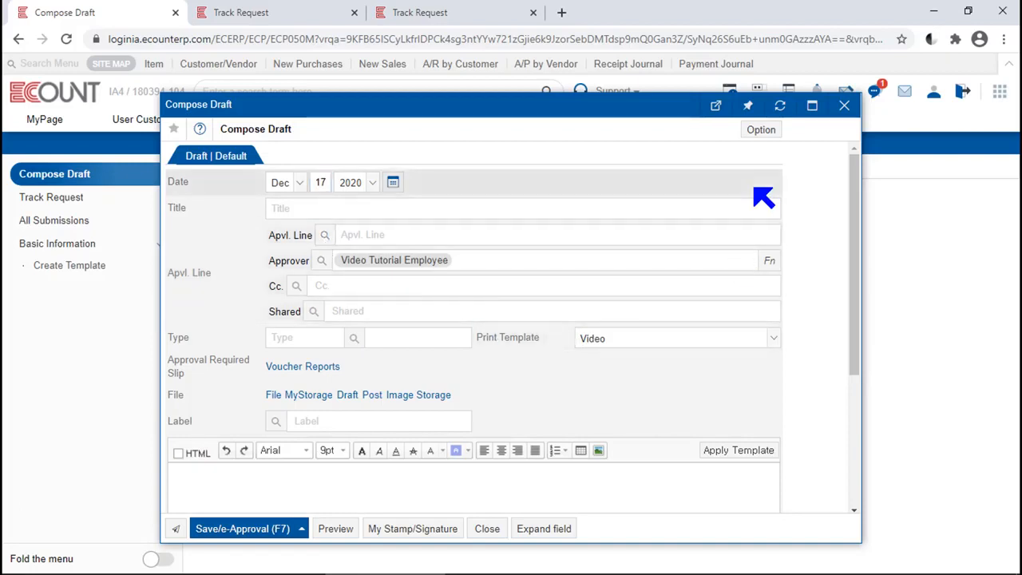
{"action": "key", "text": "Escape"}
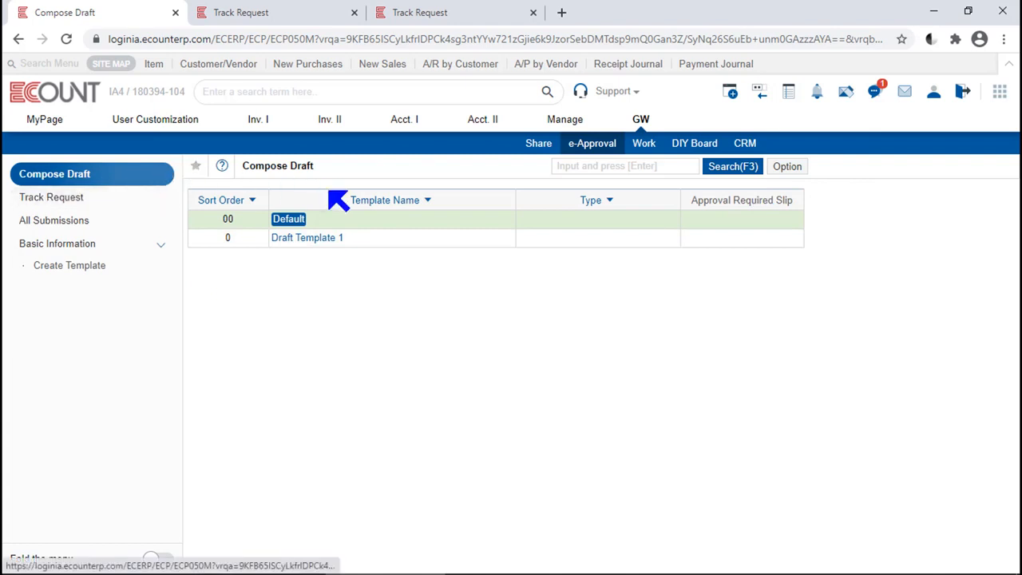
{"action": "left_click", "coordinate": [289, 219]}
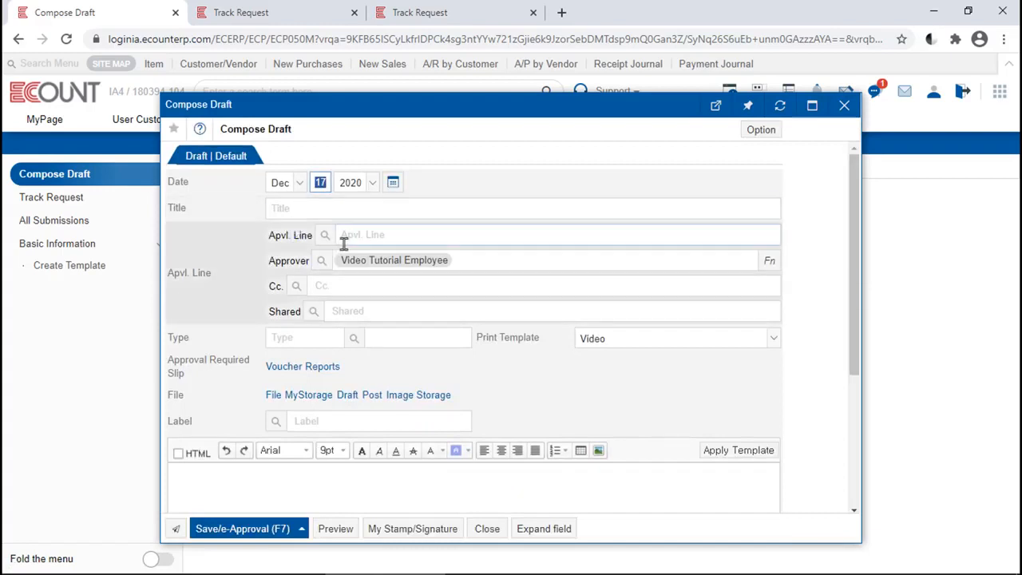
{"action": "left_click", "coordinate": [326, 237]}
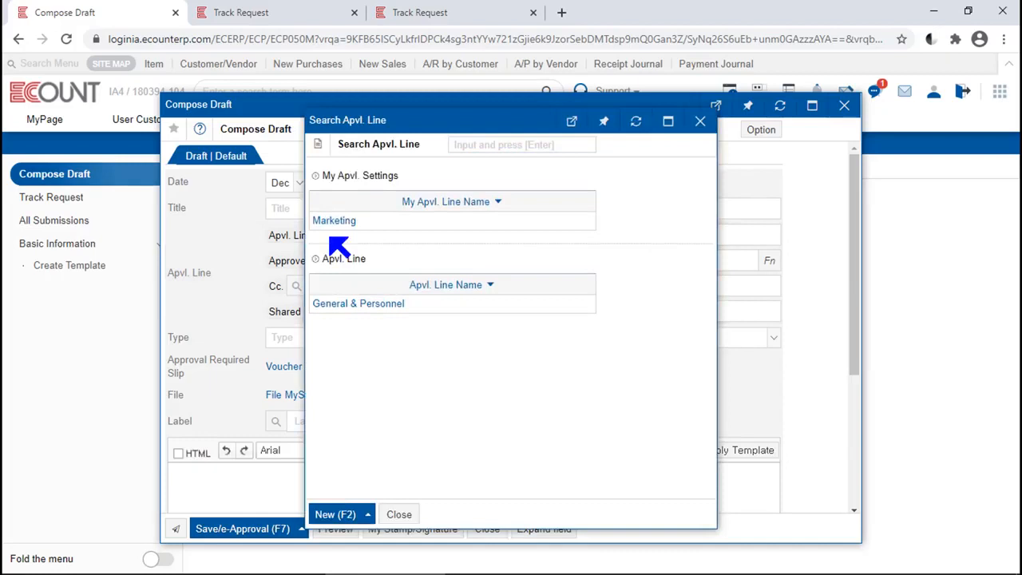
Step: Start a new approval line, add the second Marketing user below the drafter, and enter Manger as the position before clearing it
{"action": "left_click", "coordinate": [334, 515]}
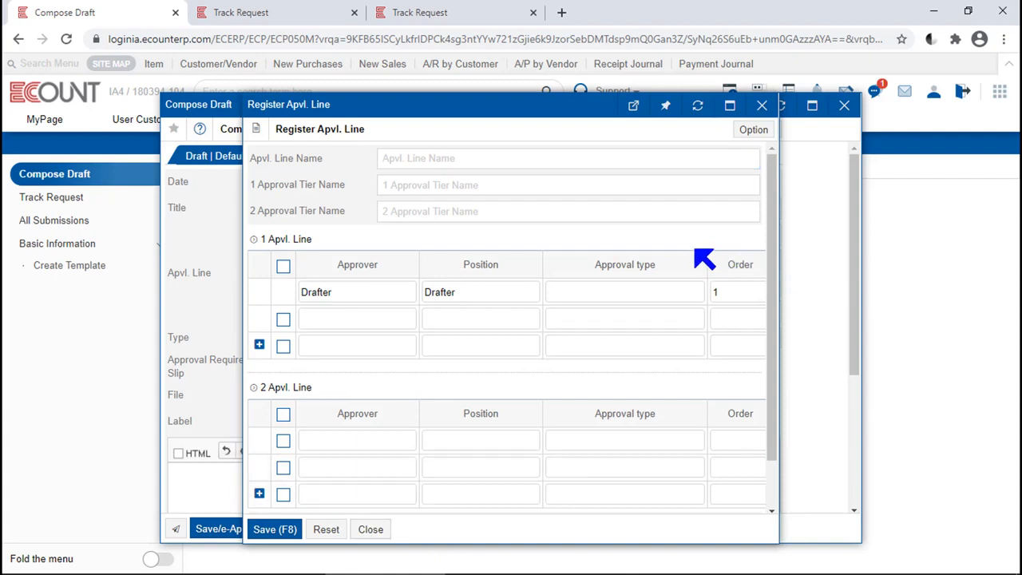
{"action": "left_click", "coordinate": [436, 159]}
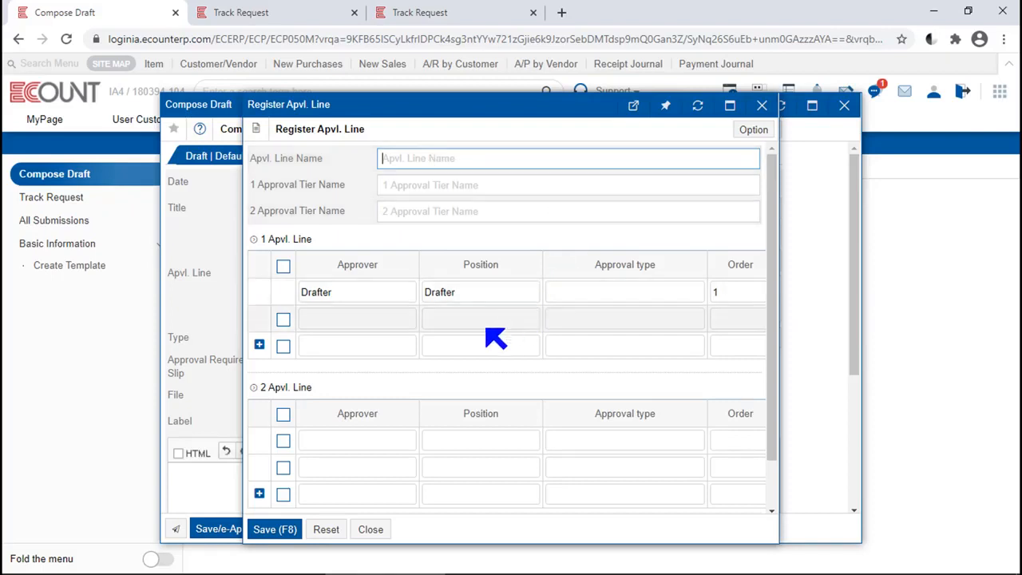
{"action": "double_click", "coordinate": [390, 325]}
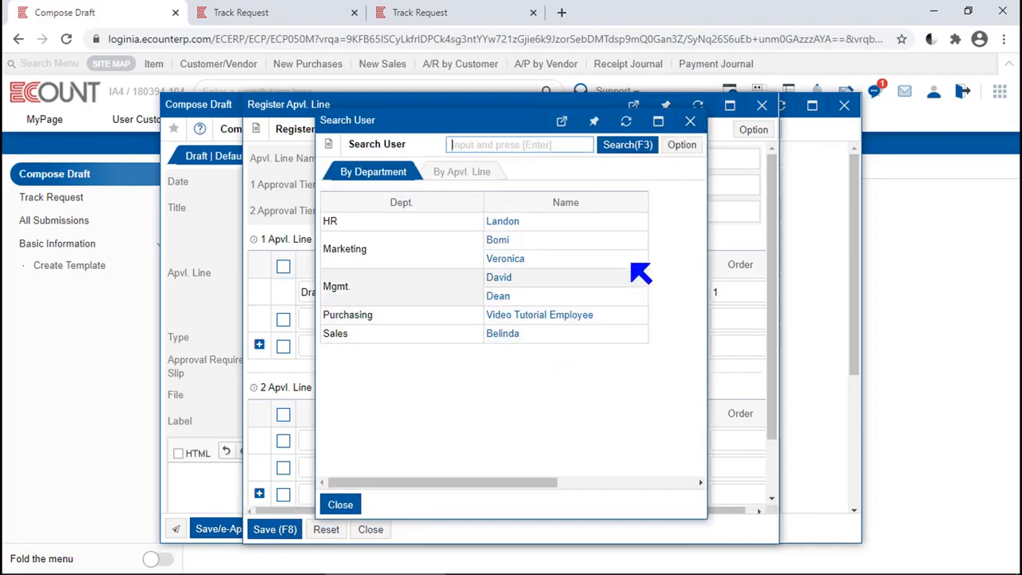
{"action": "left_click", "coordinate": [511, 258]}
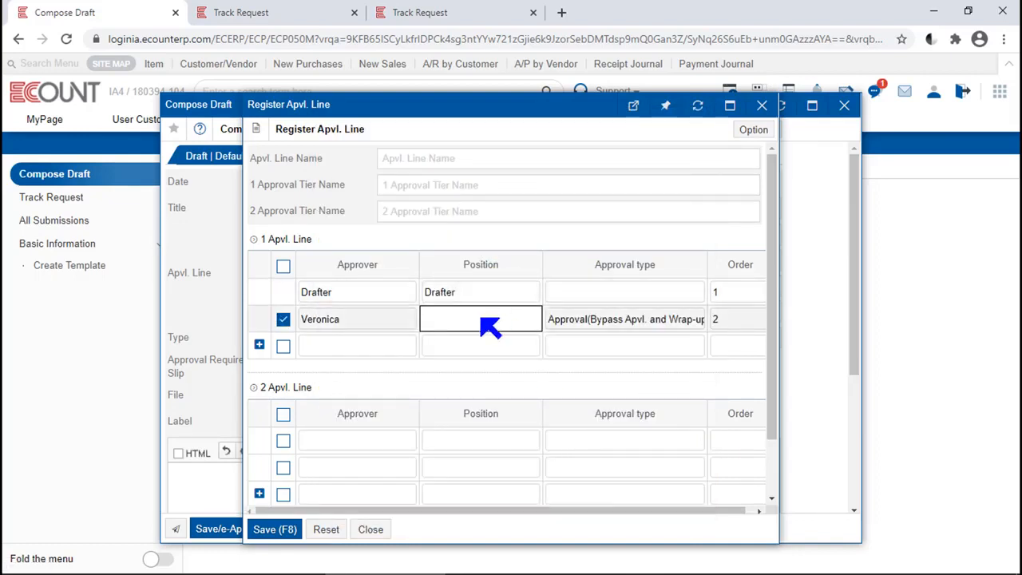
{"action": "type", "text": "Manger"}
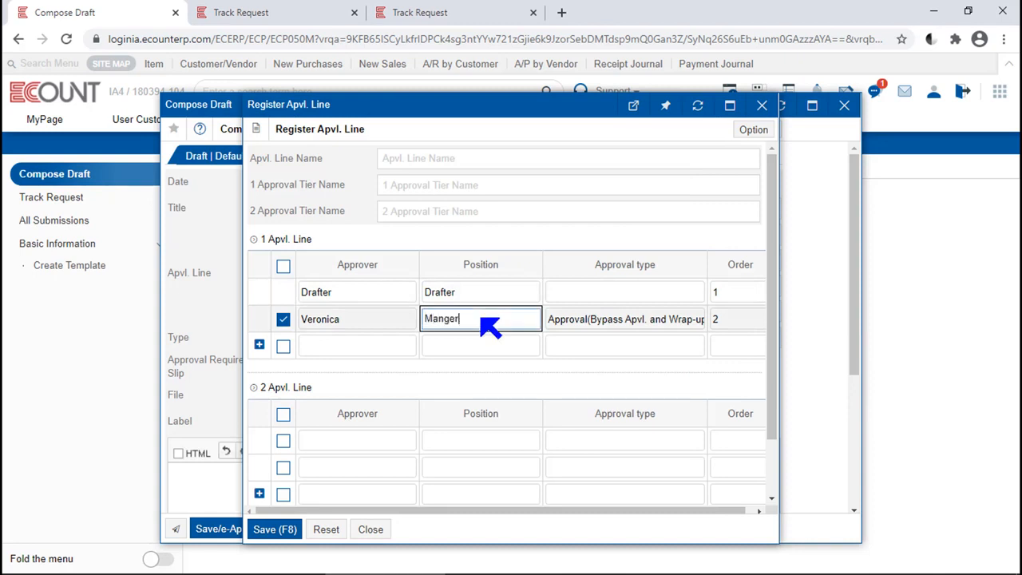
{"action": "key", "text": "Tab"}
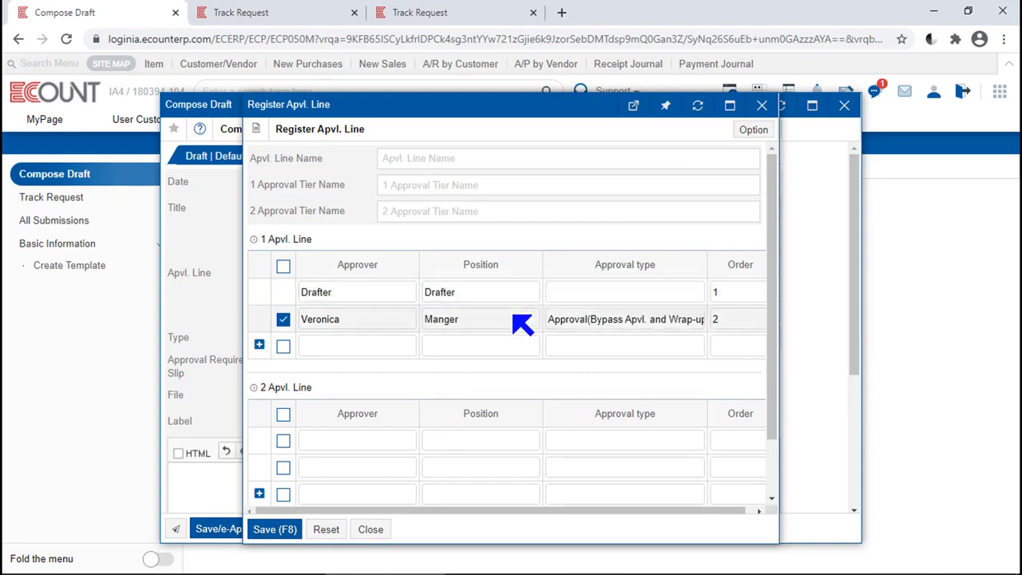
{"action": "left_click", "coordinate": [515, 323]}
{"action": "left_click", "coordinate": [584, 251]}
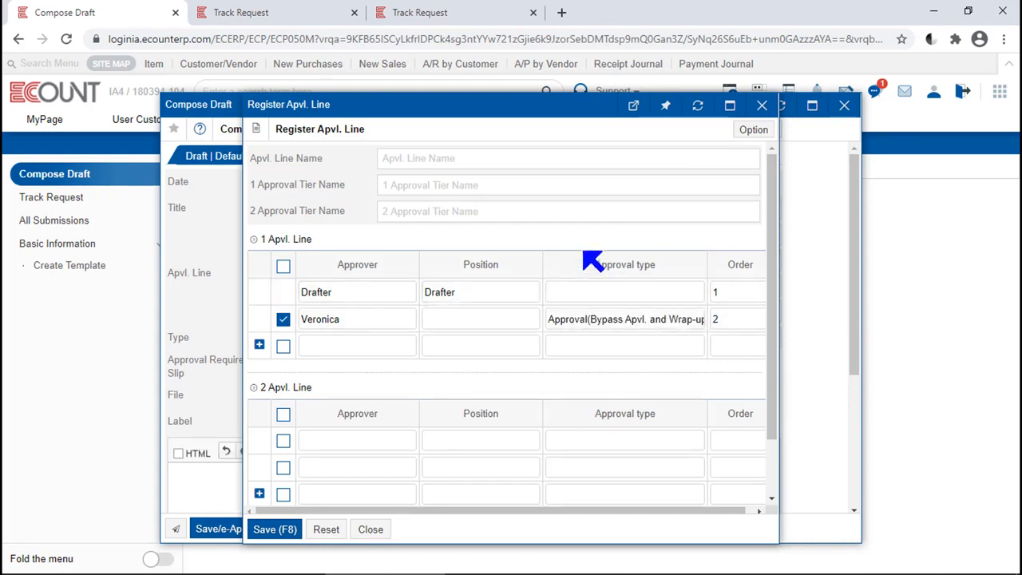
Step: Add the HR department's user as the next approver in the first approval line
{"action": "scroll", "coordinate": [354, 331], "scroll_direction": "down", "scroll_amount": 1}
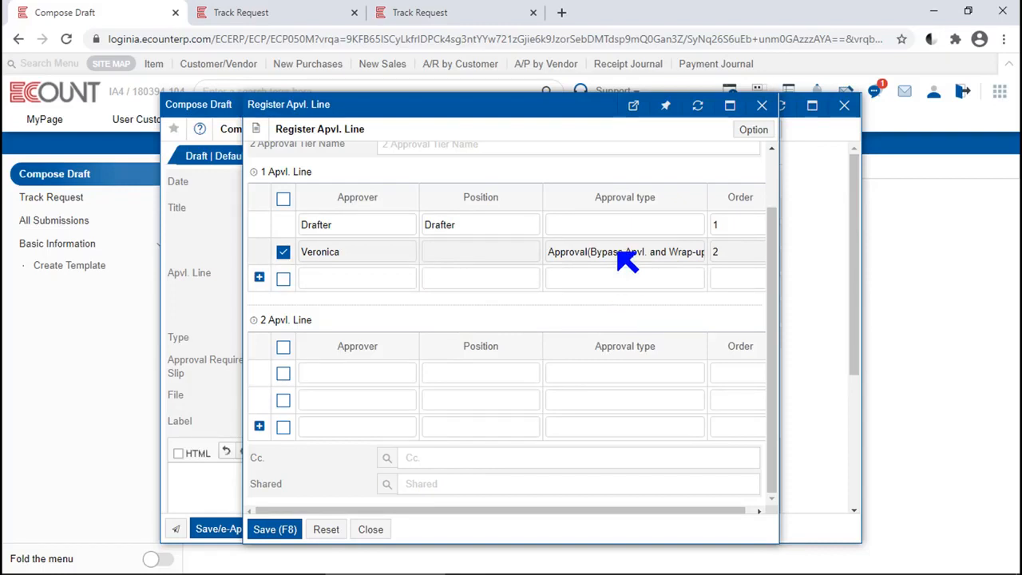
{"action": "left_click", "coordinate": [352, 270]}
{"action": "type", "text": "lan"}
{"action": "key", "text": "Return"}
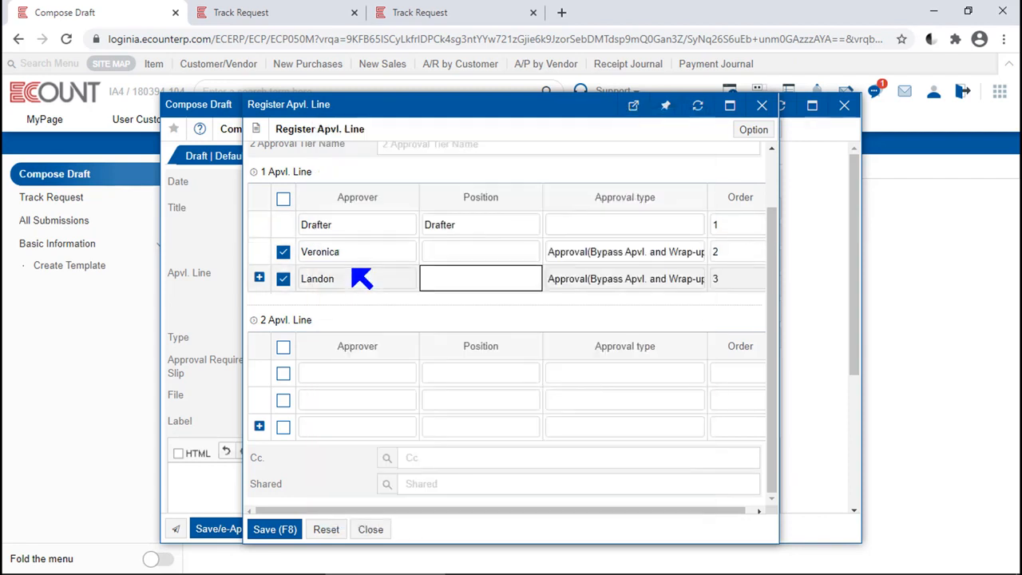
Step: Start registering a new approval type for the HR approver with type code 100
{"action": "left_click", "coordinate": [648, 288]}
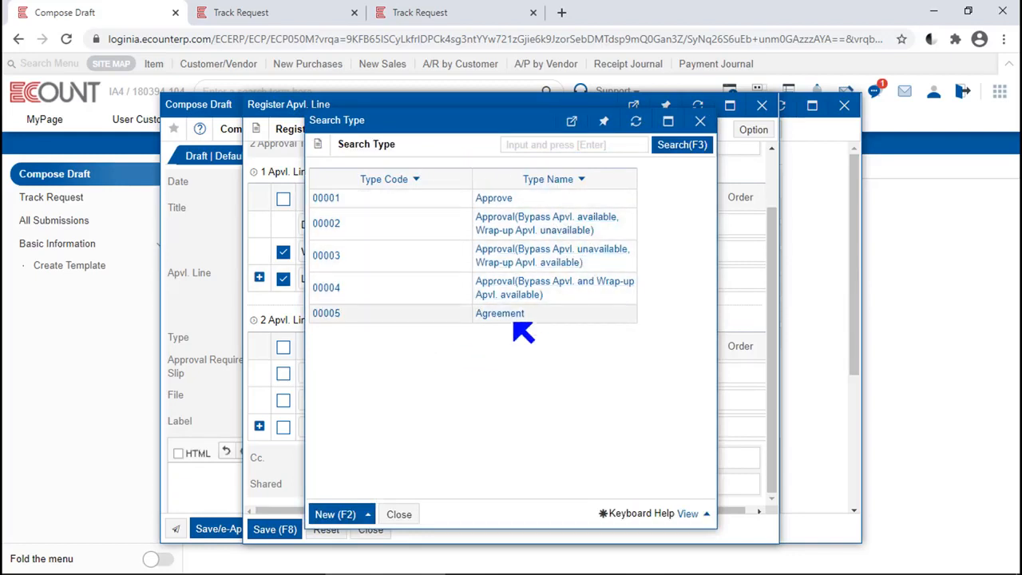
{"action": "left_click", "coordinate": [333, 515]}
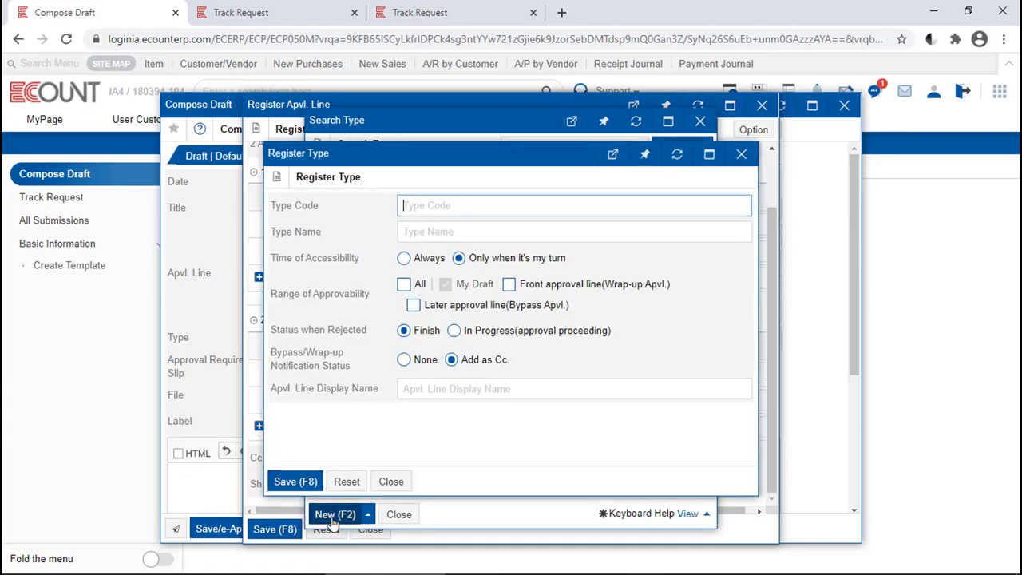
{"action": "left_click", "coordinate": [719, 262]}
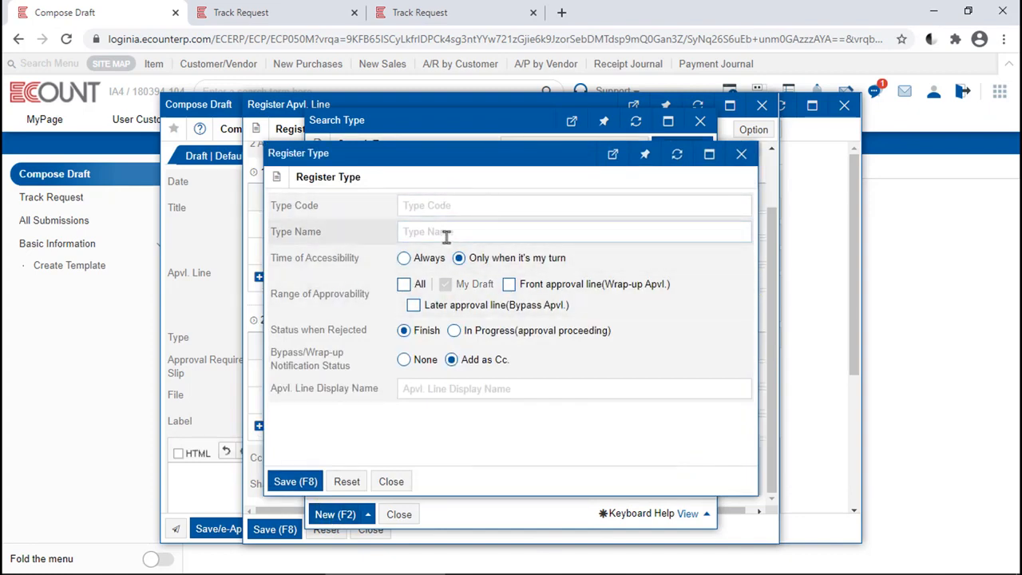
{"action": "left_click", "coordinate": [439, 205]}
{"action": "type", "text": "100"}
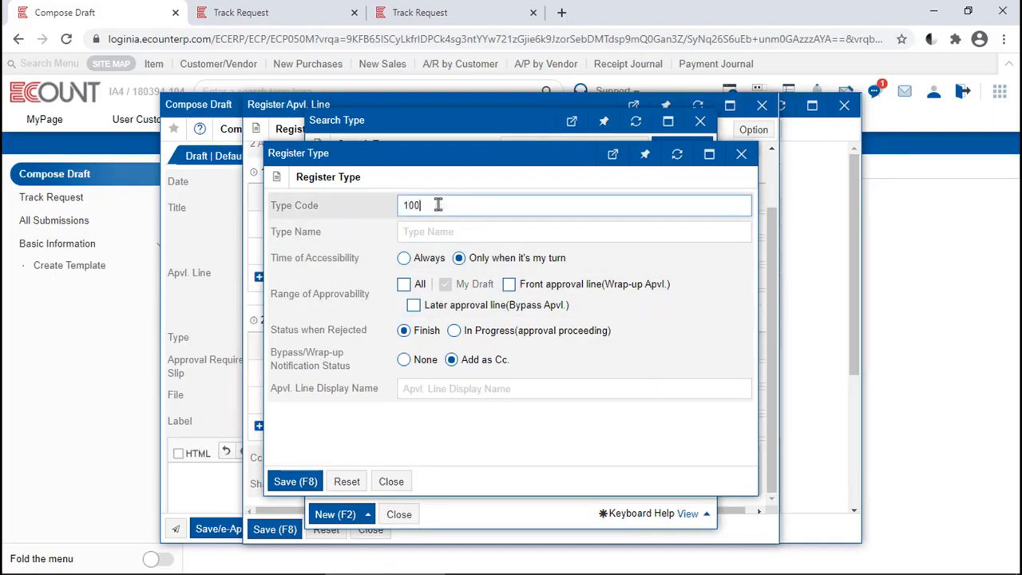
{"action": "left_click", "coordinate": [438, 231]}
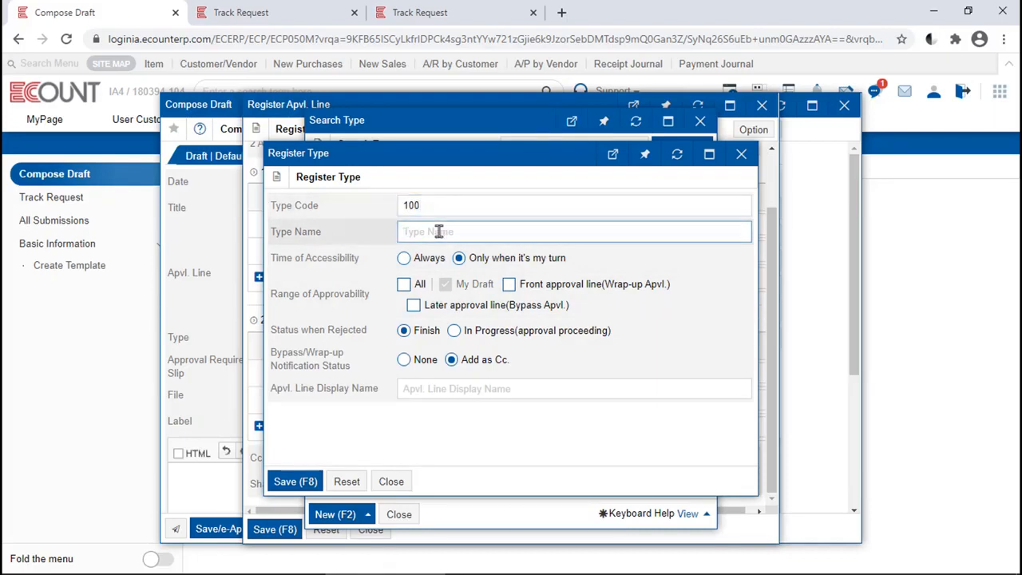
Step: Set the new type's accessibility to Only when it's my turn, its range to Later approval line (Bypass Apvl.), and its rejection status to In Progress
{"action": "left_click", "coordinate": [360, 267]}
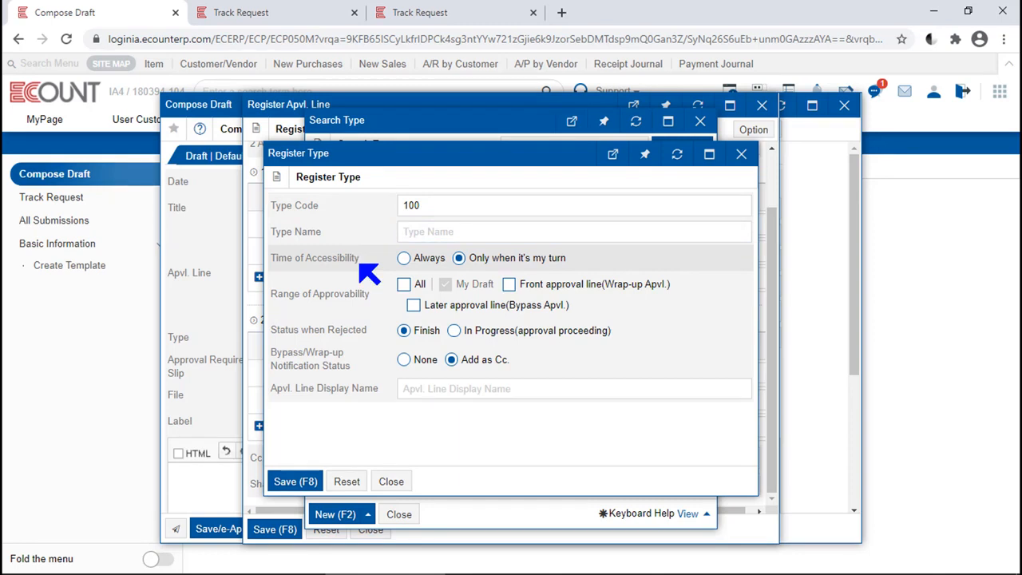
{"action": "left_click", "coordinate": [411, 264]}
{"action": "left_click", "coordinate": [489, 264]}
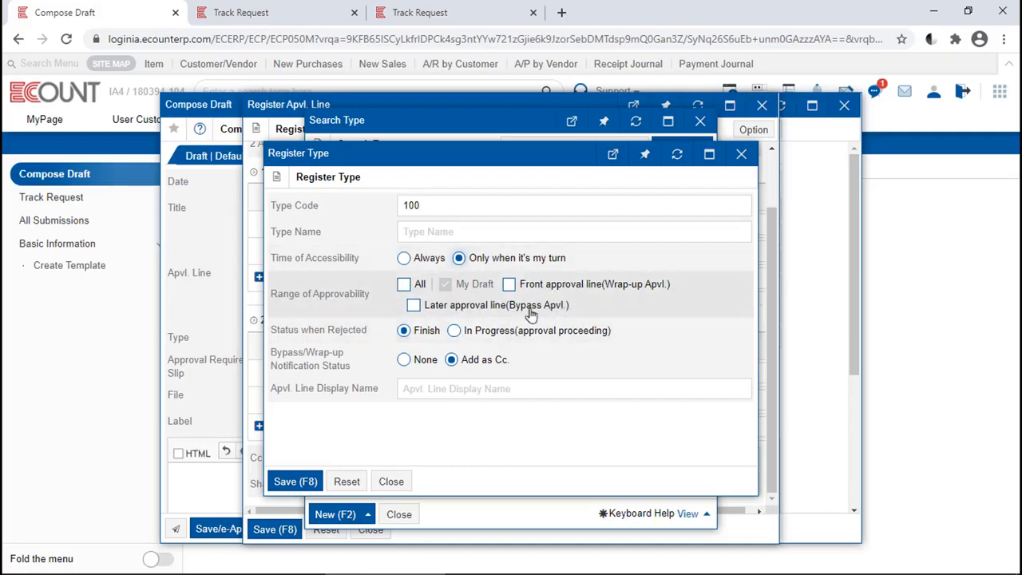
{"action": "left_click", "coordinate": [409, 287]}
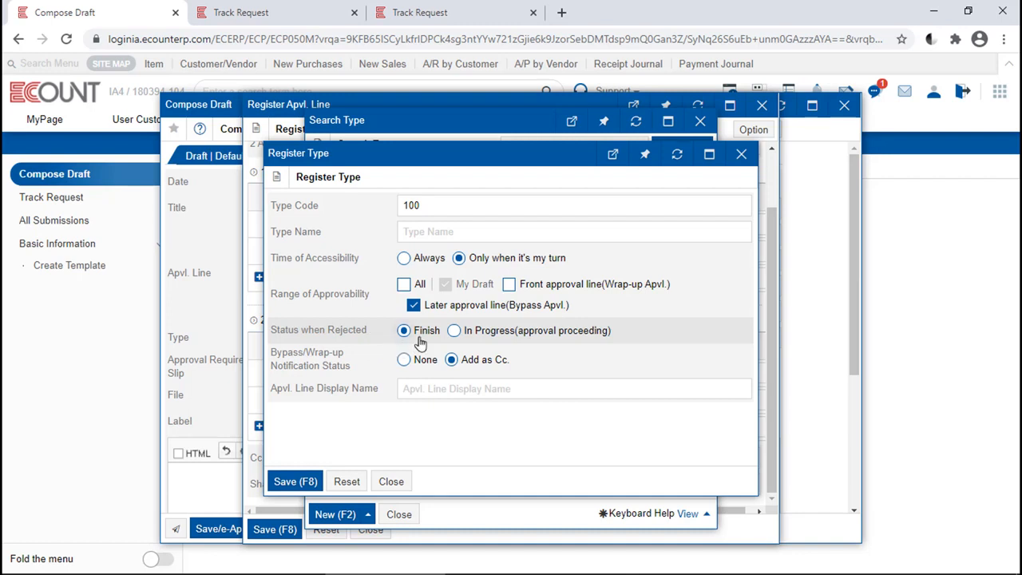
{"action": "left_click", "coordinate": [501, 335]}
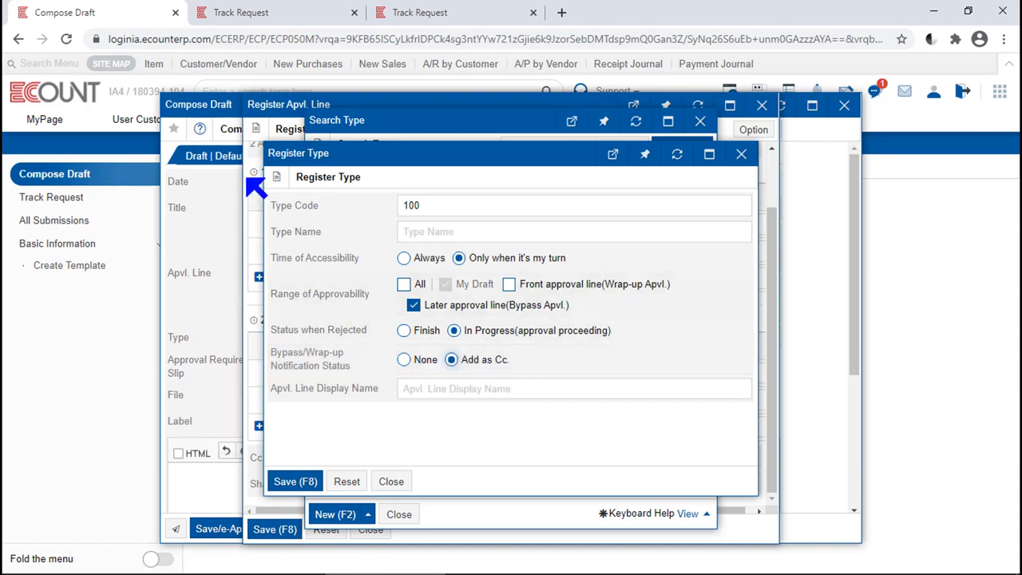
Step: Look at the in-progress requests and the open Submission document in the other two Track Request sessions, and return to the draft
{"action": "left_click", "coordinate": [254, 18]}
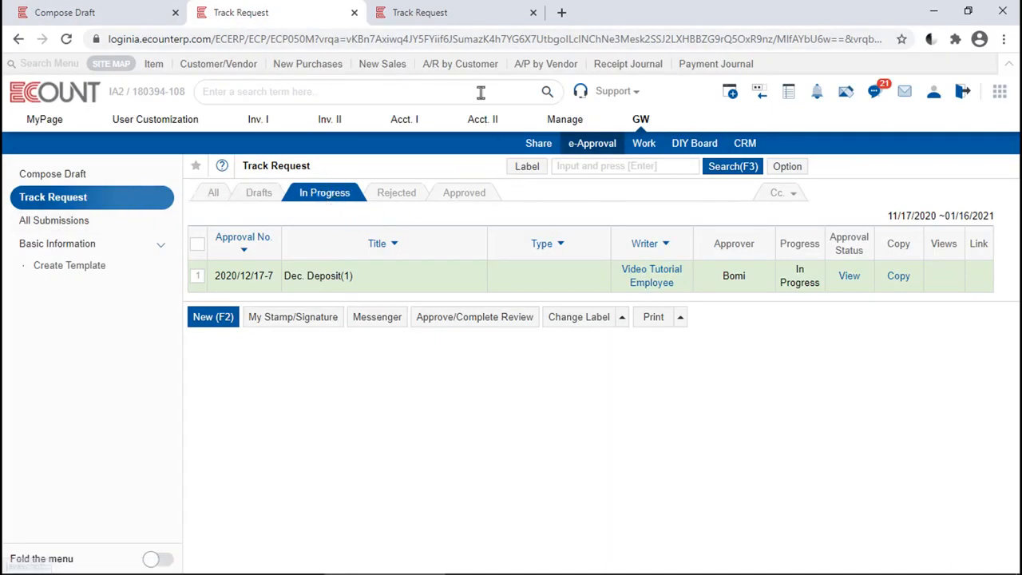
{"action": "left_click", "coordinate": [479, 11]}
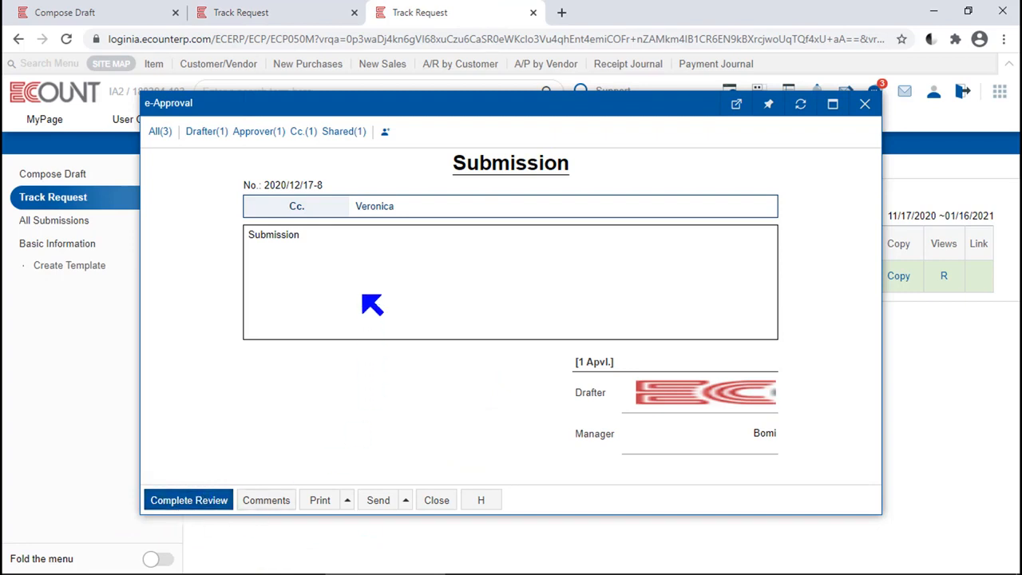
{"action": "left_click", "coordinate": [280, 12]}
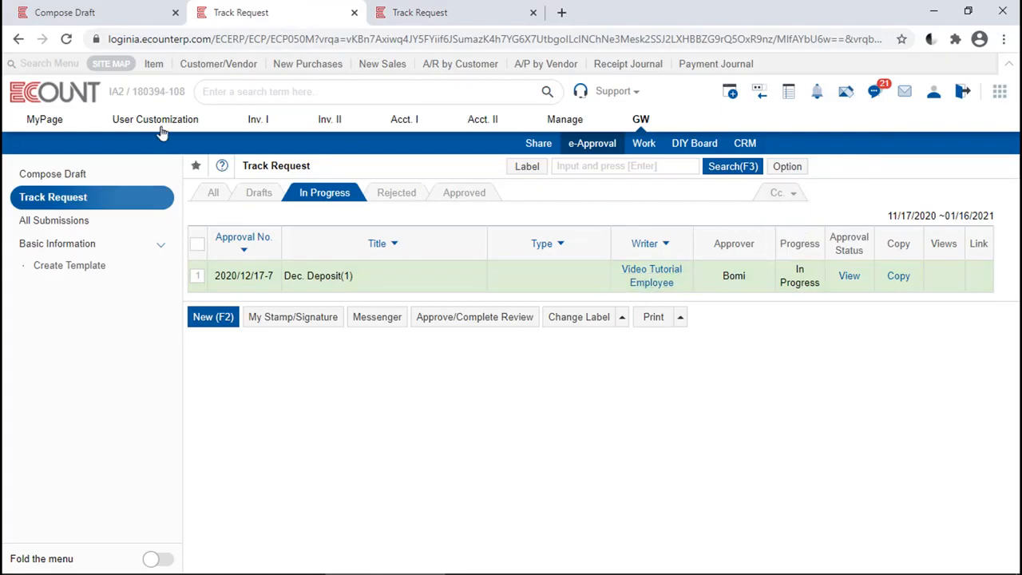
{"action": "left_click", "coordinate": [90, 11]}
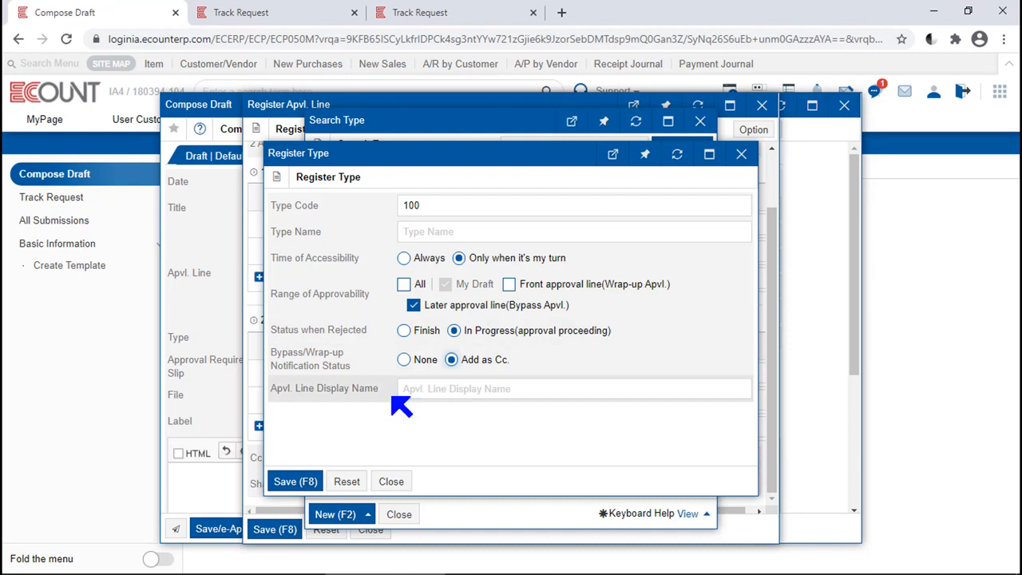
Step: Examine the approver names and signatures in the approved Payment request document, and return to the approval type registration
{"action": "left_click", "coordinate": [456, 388]}
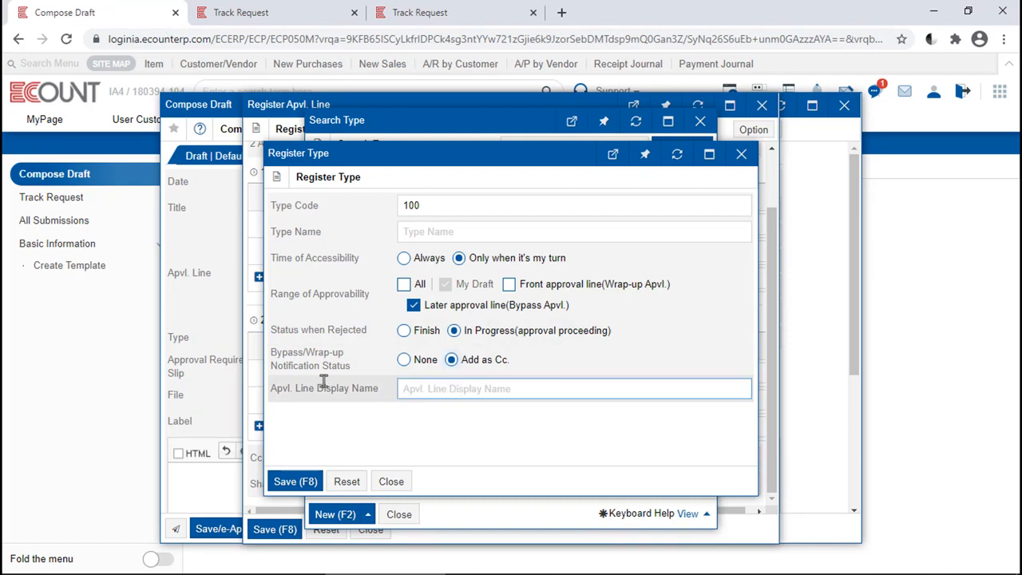
{"action": "left_click", "coordinate": [259, 16]}
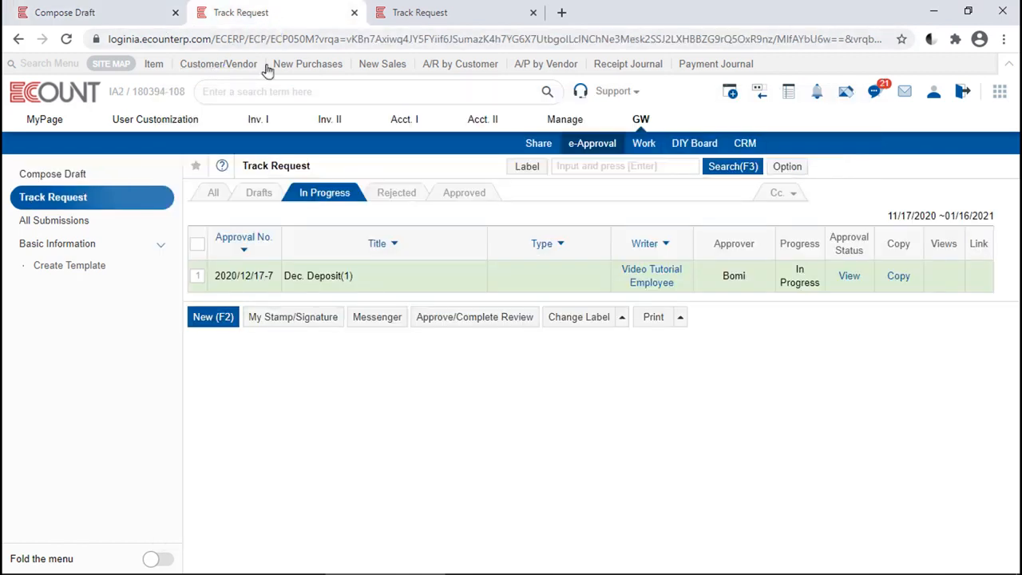
{"action": "left_click", "coordinate": [464, 198]}
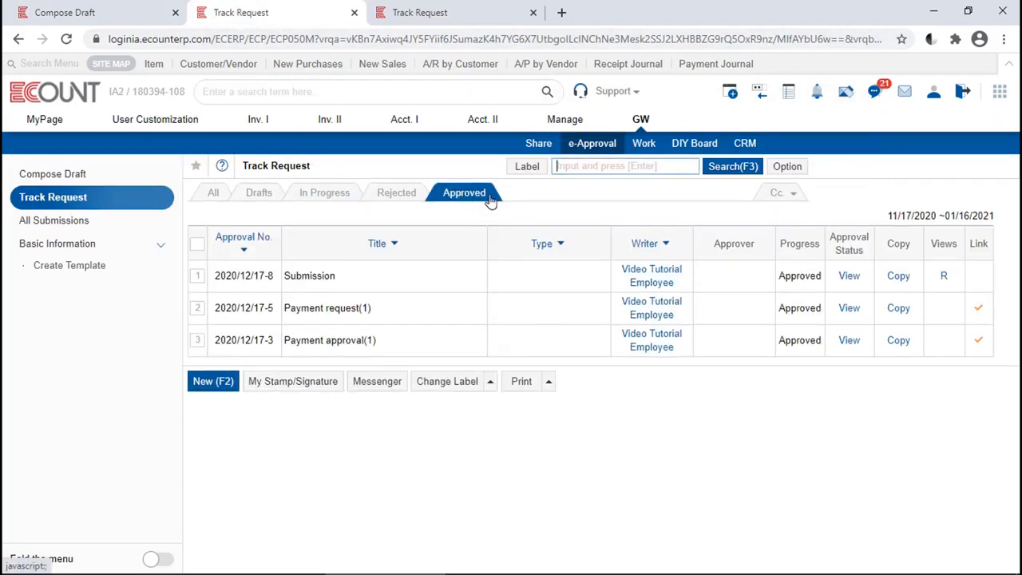
{"action": "left_click", "coordinate": [849, 309]}
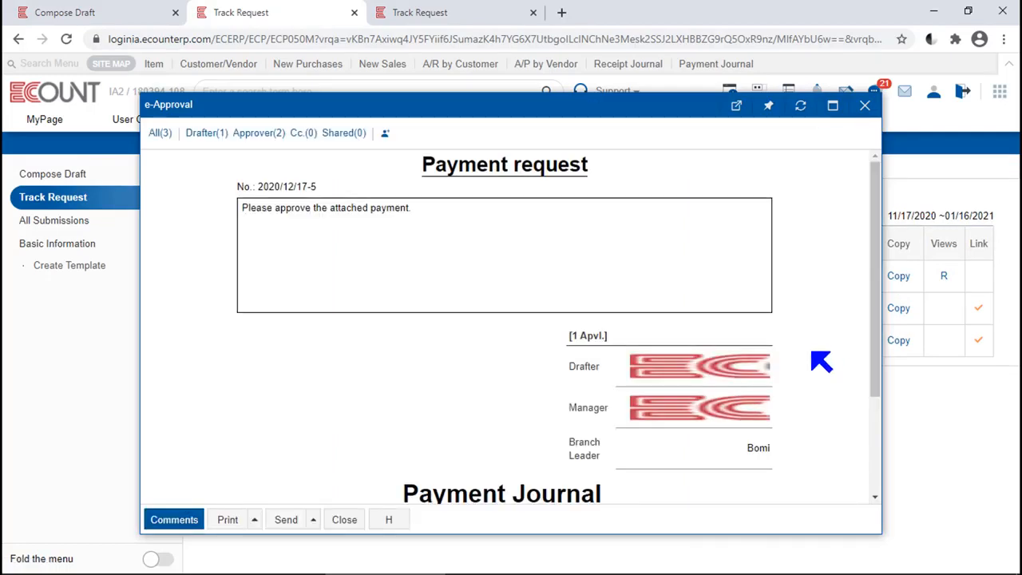
{"action": "left_click_drag", "start_coordinate": [730, 451], "coordinate": [786, 442]}
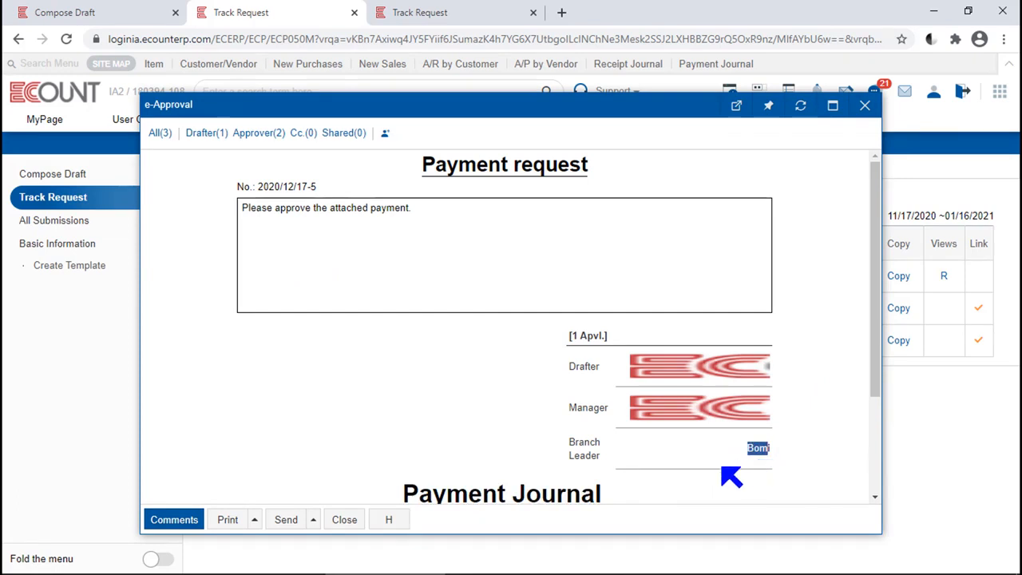
{"action": "left_click", "coordinate": [87, 10]}
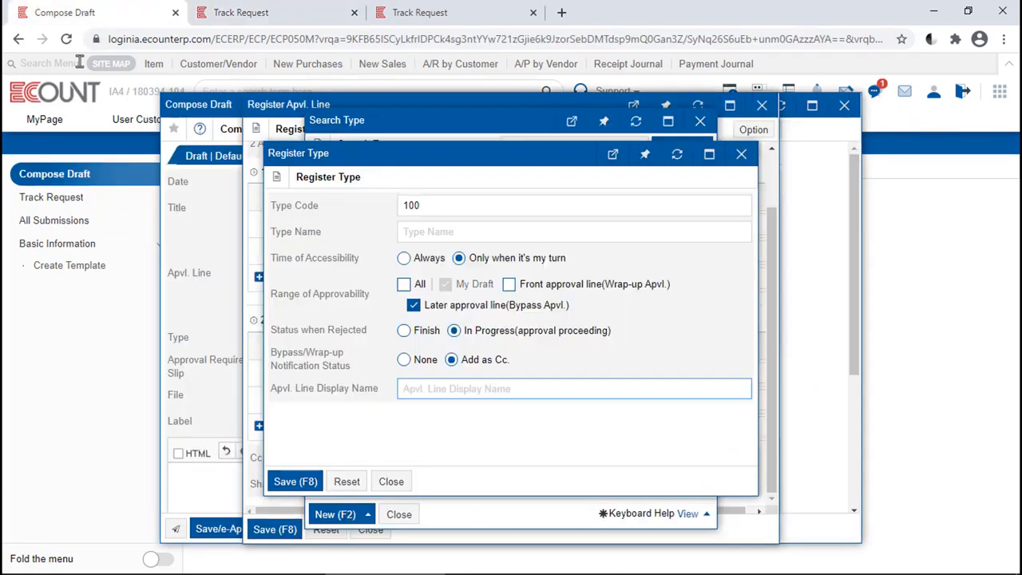
Step: Close the approval type and approval line registrations without saving, returning to the approval line search
{"action": "left_click", "coordinate": [693, 359]}
{"action": "key", "text": "Escape"}
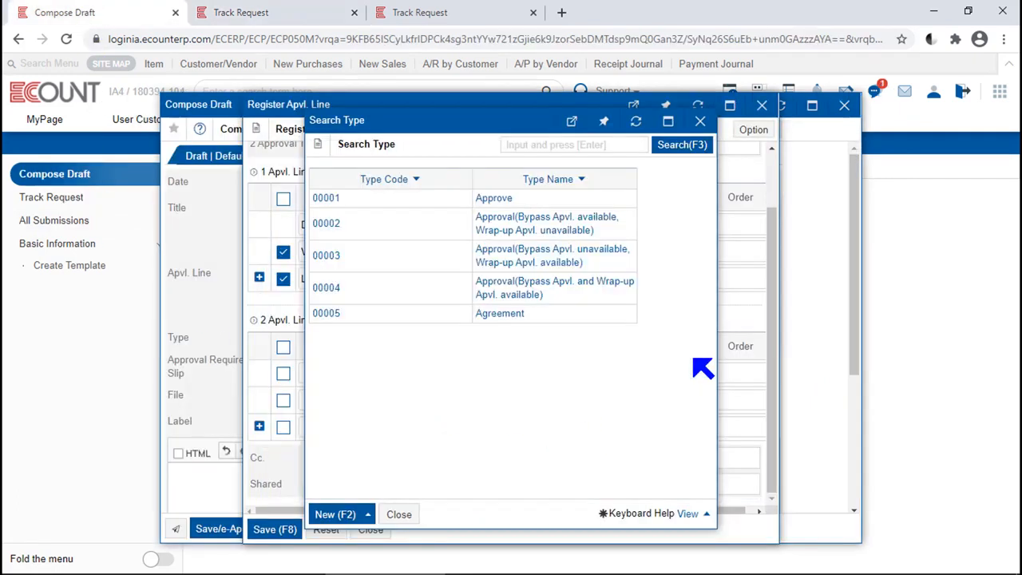
{"action": "key", "text": "Escape"}
{"action": "scroll", "coordinate": [703, 367], "scroll_direction": "up", "scroll_amount": 2}
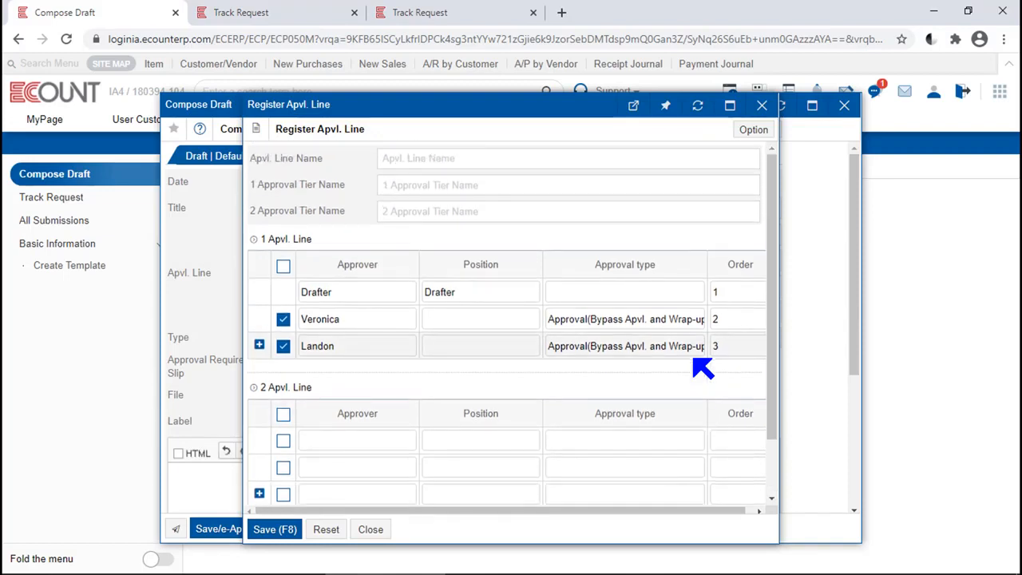
{"action": "key", "text": "Escape"}
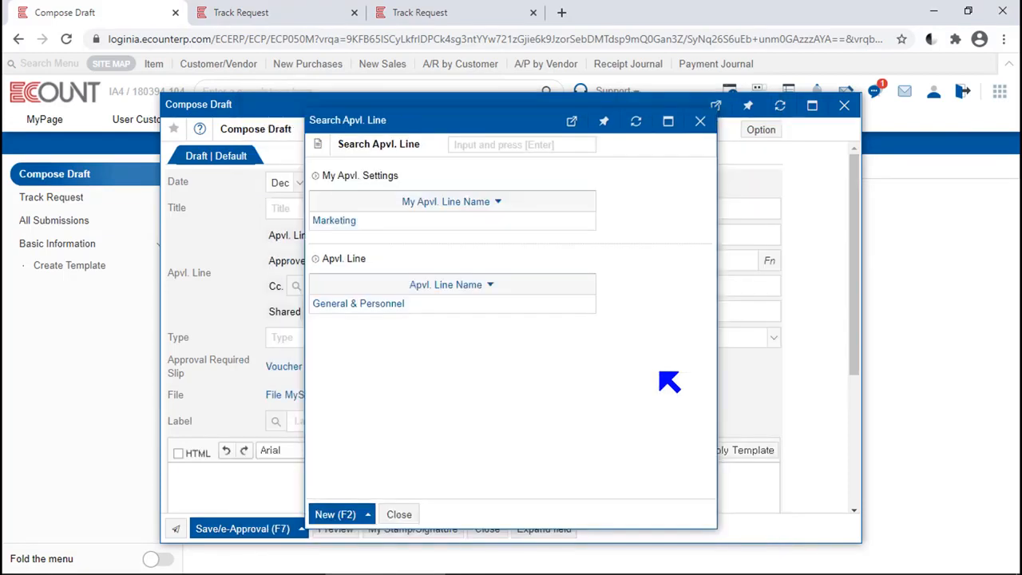
Step: Assign the General & Personnel approval line to the draft through the approval line search
{"action": "key", "text": "Escape"}
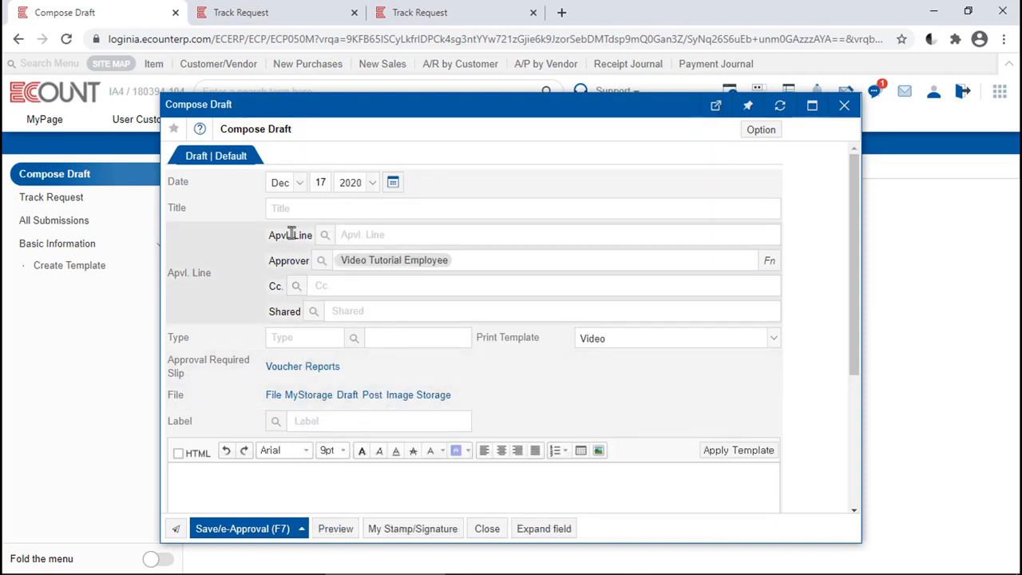
{"action": "left_click", "coordinate": [326, 234]}
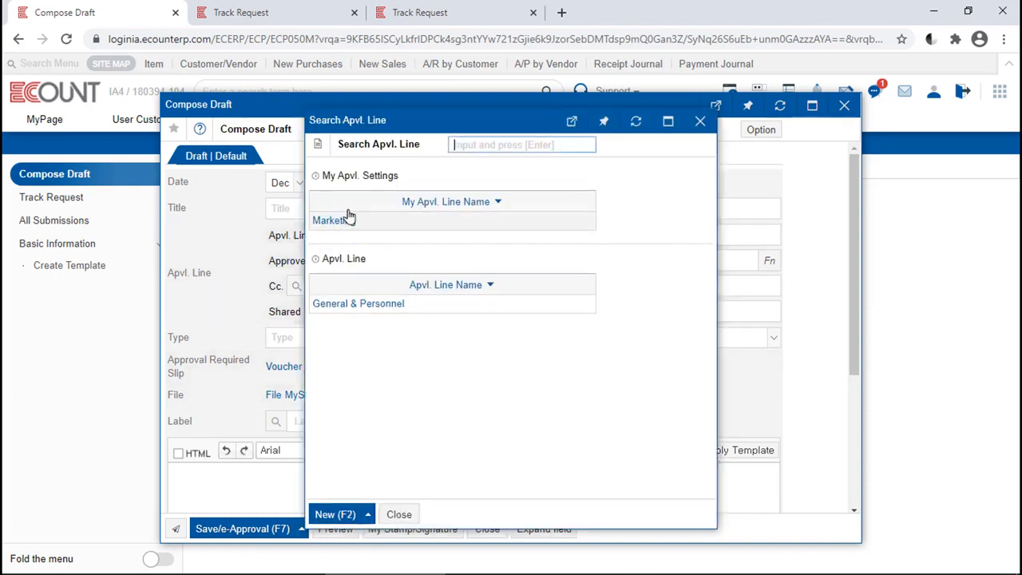
{"action": "left_click", "coordinate": [447, 344]}
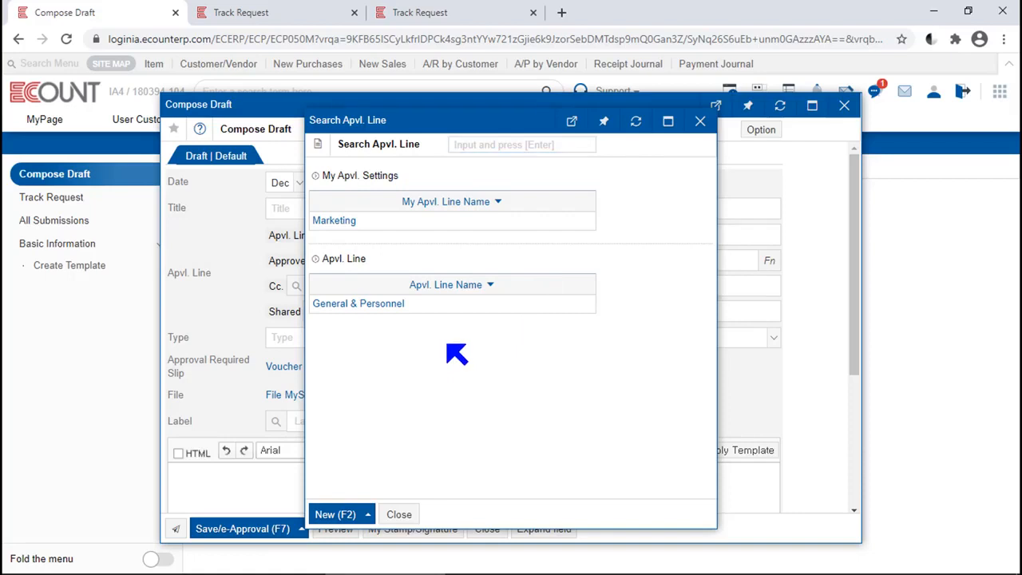
{"action": "left_click", "coordinate": [375, 304]}
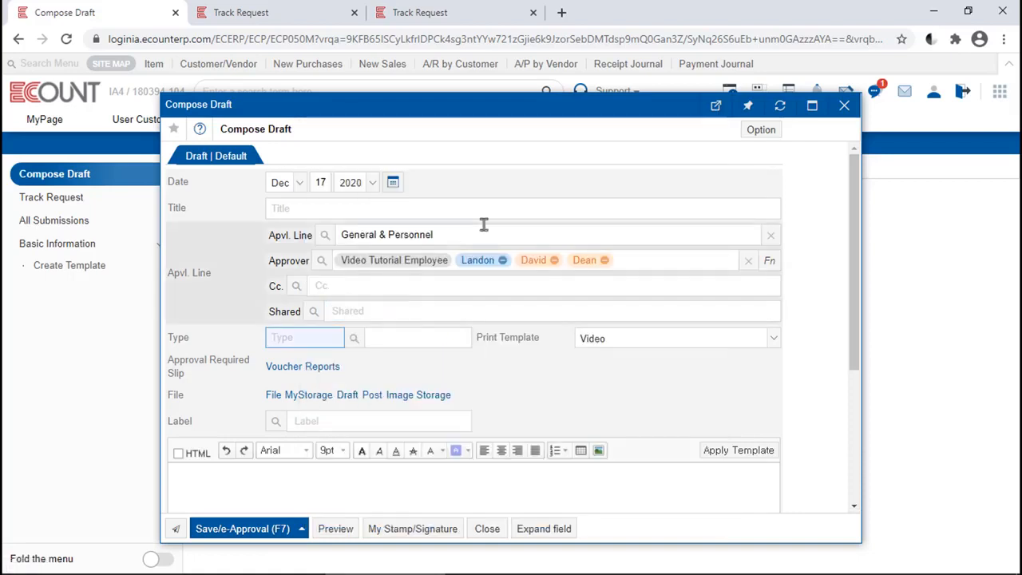
{"action": "left_click", "coordinate": [835, 255]}
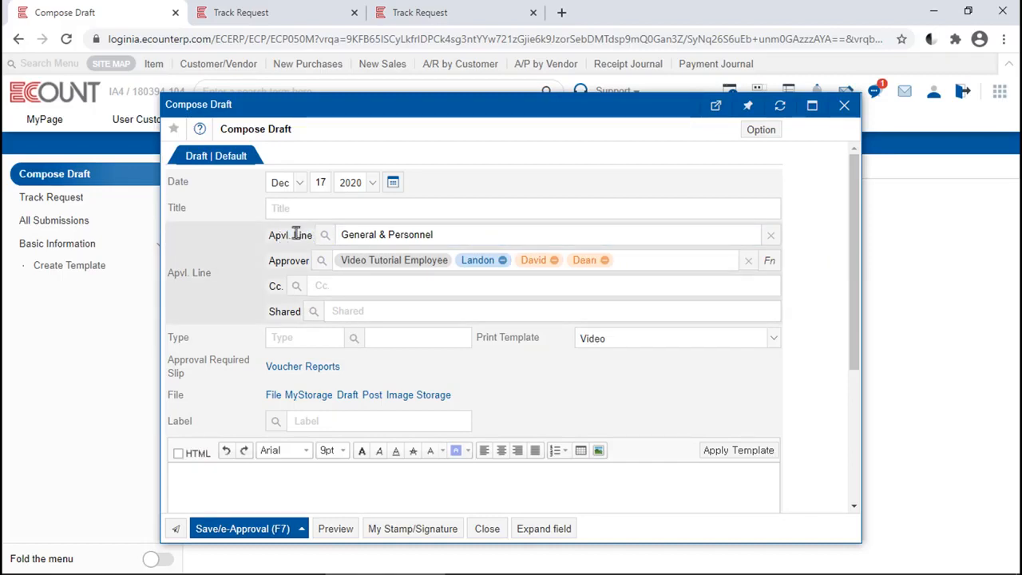
Step: Reopen the approval line search and look at the options for creating a new line and the Marketing line under My Apvl. Settings
{"action": "left_click", "coordinate": [327, 235]}
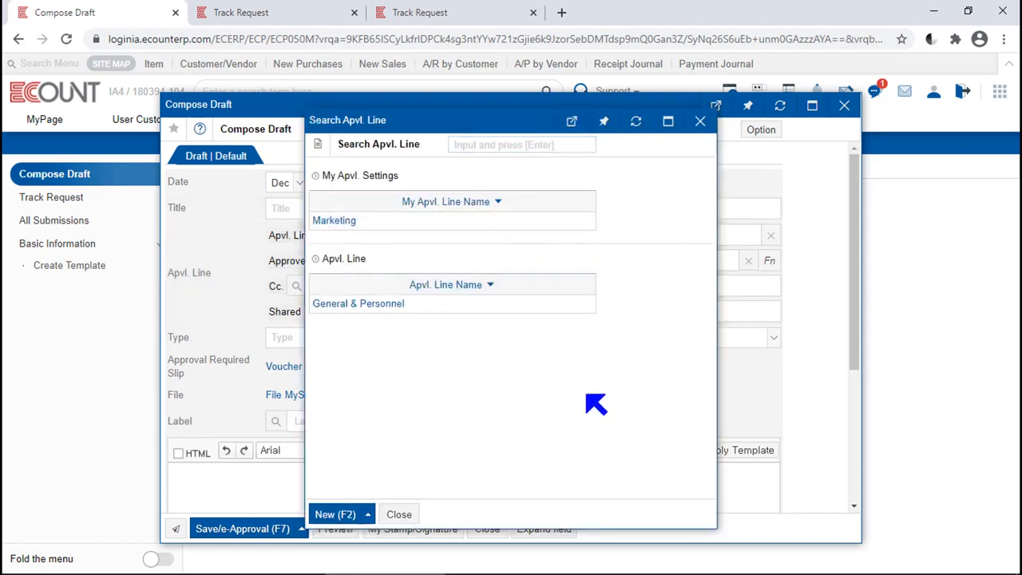
{"action": "mouse_move", "coordinate": [341, 515]}
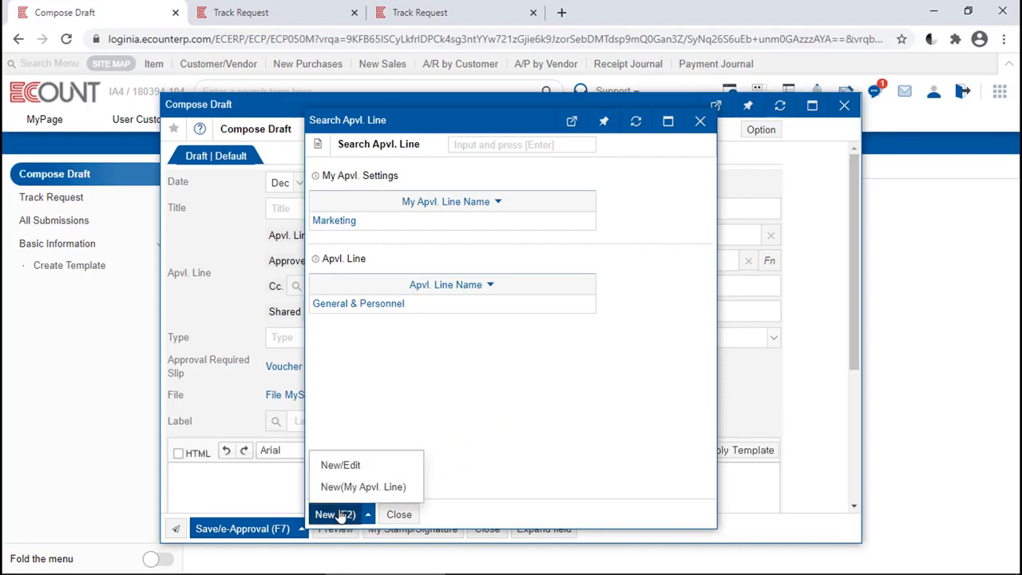
{"action": "left_click", "coordinate": [361, 488]}
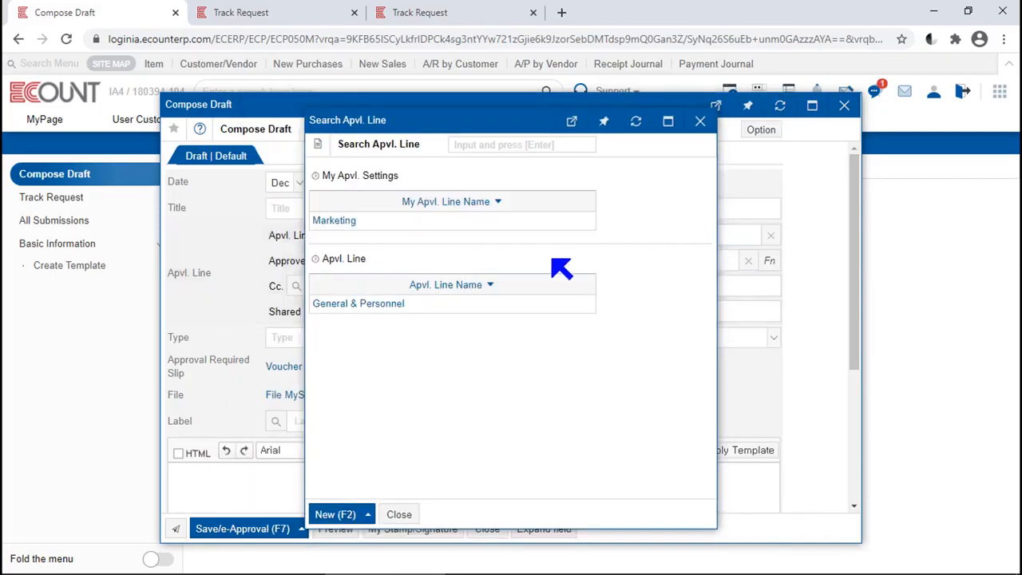
{"action": "left_click_drag", "start_coordinate": [358, 222], "coordinate": [294, 217]}
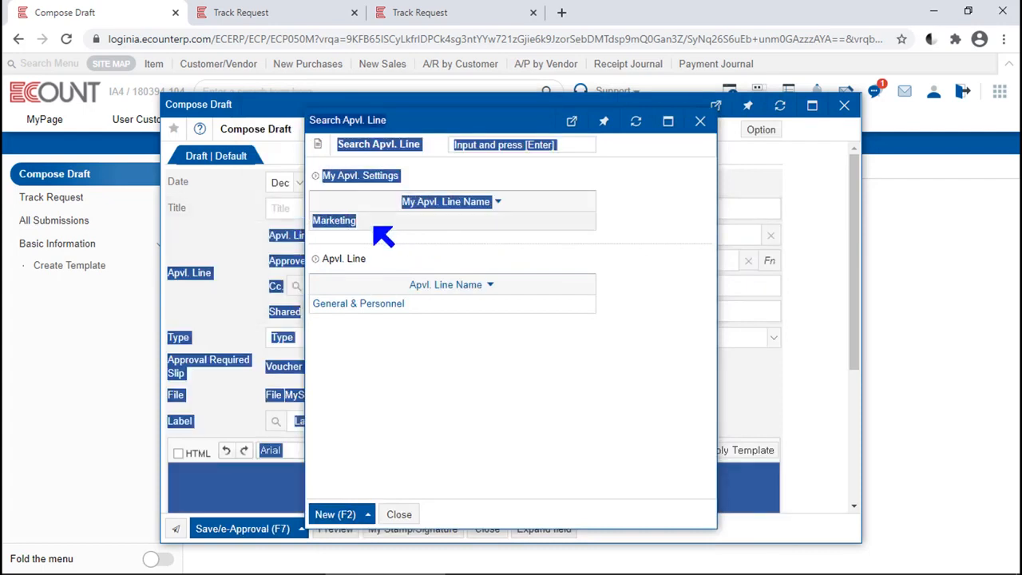
{"action": "left_click", "coordinate": [372, 225]}
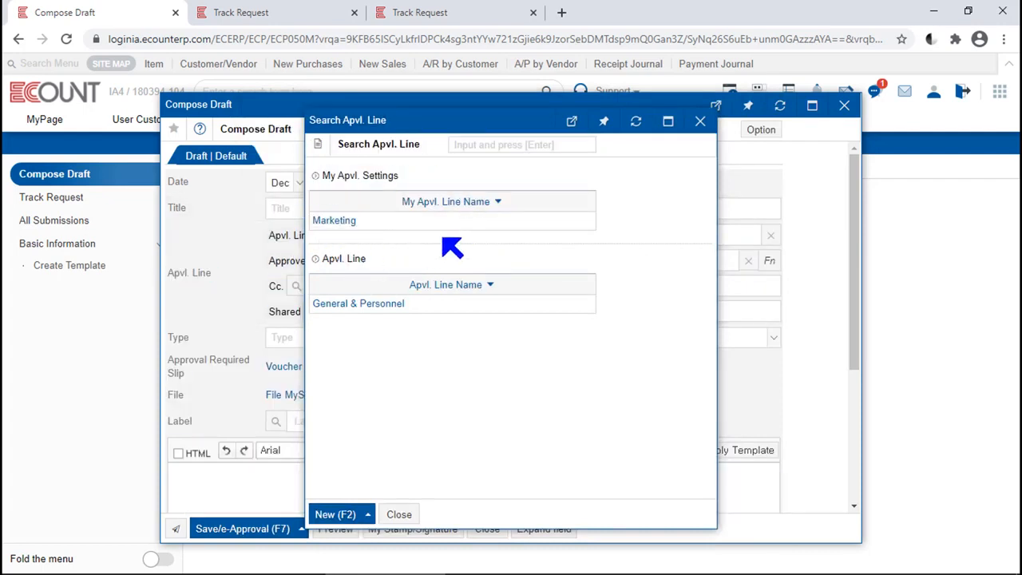